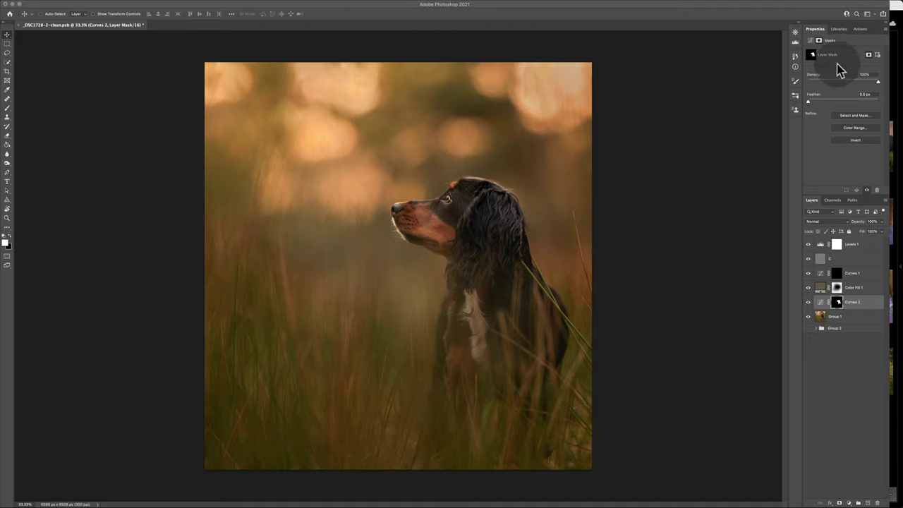
- Widen the Photoshop window to reach the screen's right edge
{"action": "left_click_drag", "start_coordinate": [897, 6], "coordinate": [902, 3]}
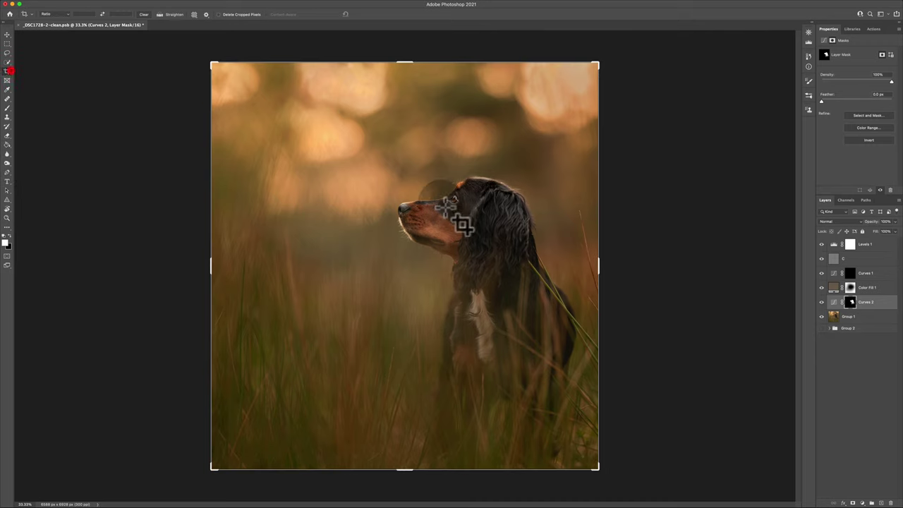
- Commit the crop on the spaniel portrait with the options-bar checkmark, then switch to Move (V)
{"action": "left_click", "coordinate": [397, 146]}
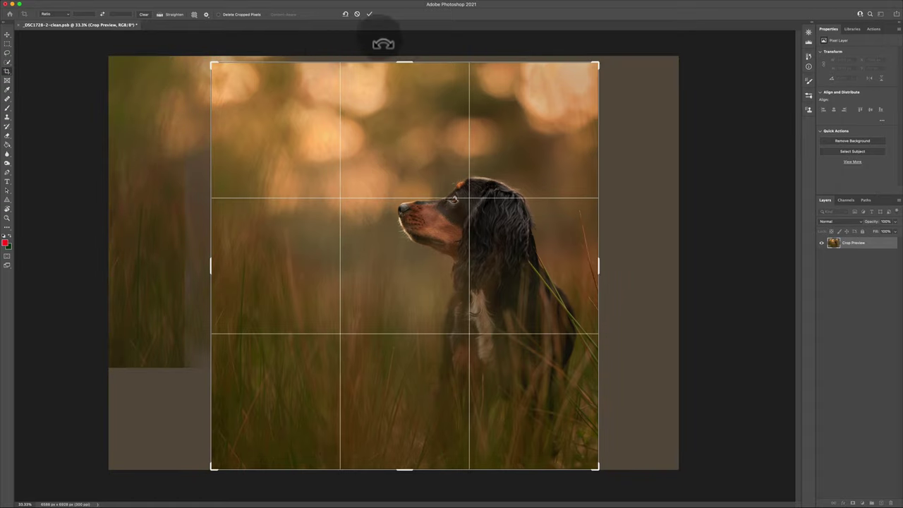
{"action": "left_click", "coordinate": [362, 15]}
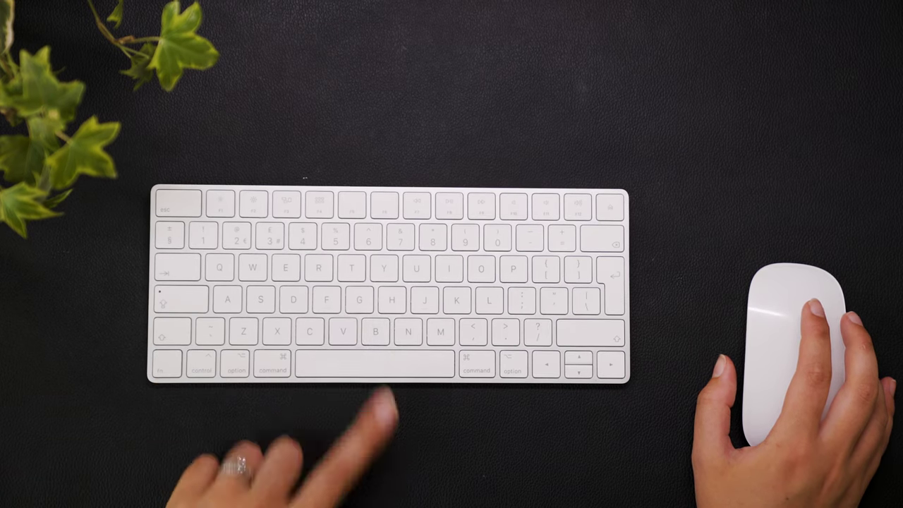
{"action": "key", "text": "v"}
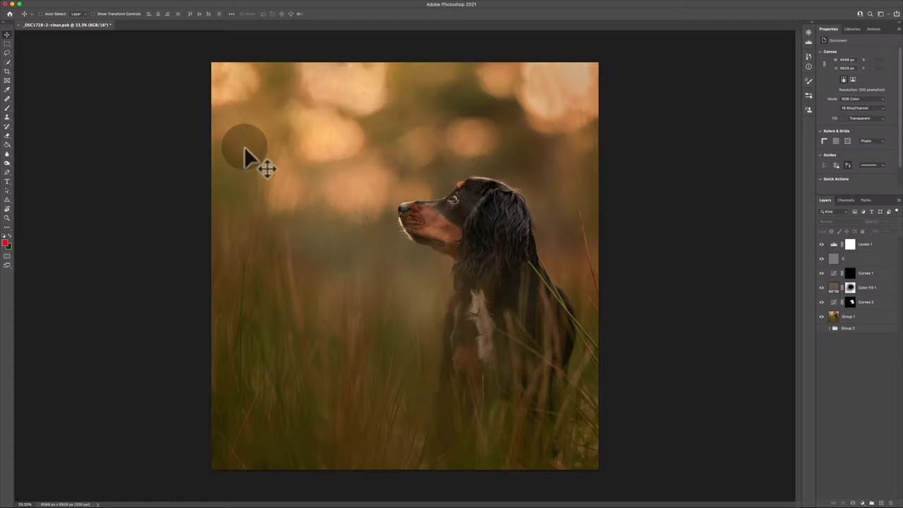
- Choose the Rectangular Marquee Tool and select the blurred background beside the spaniel's head
{"action": "key", "text": "m"}
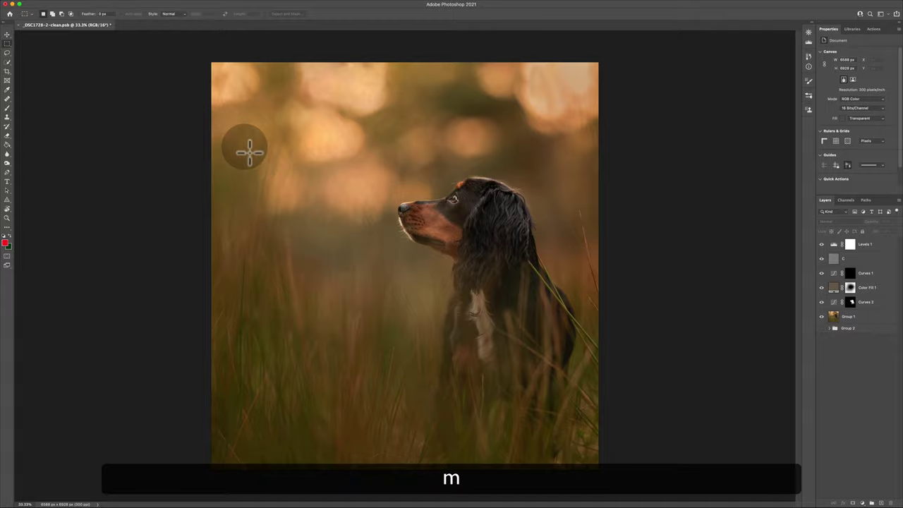
{"action": "right_click", "coordinate": [7, 43]}
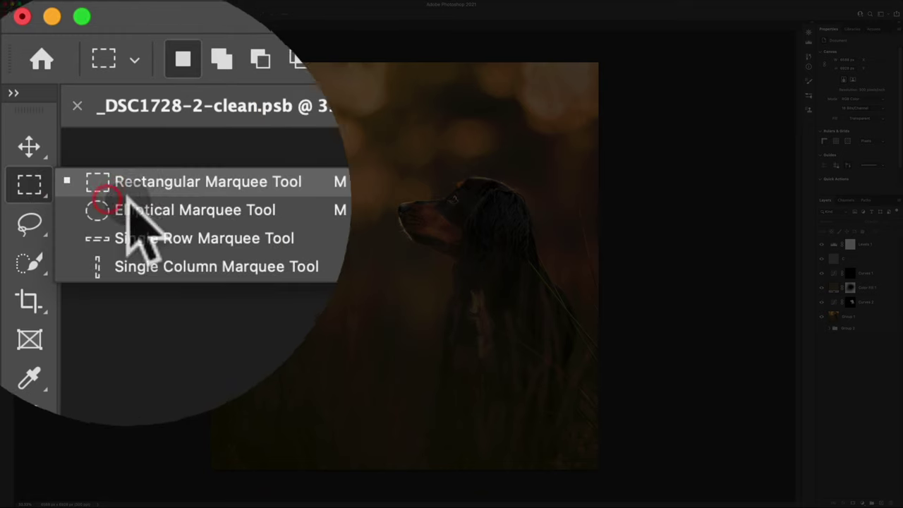
{"action": "left_click", "coordinate": [31, 43]}
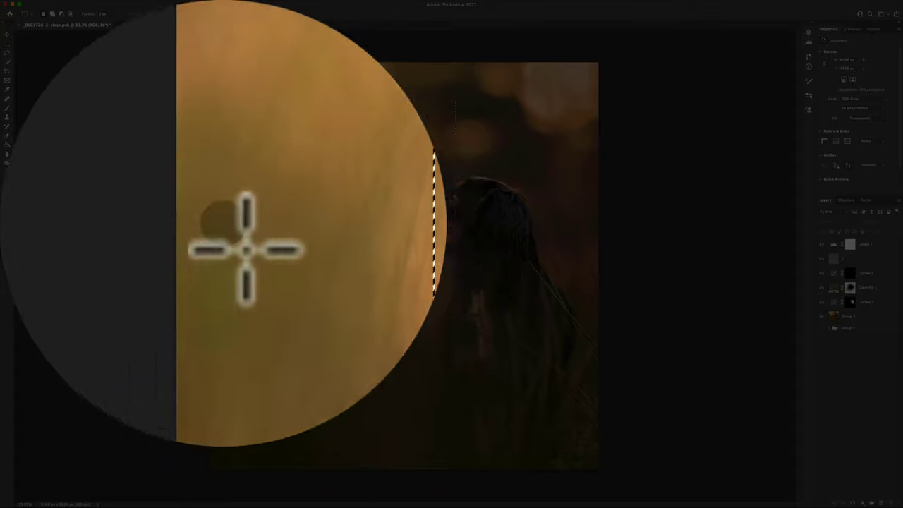
{"action": "left_click_drag", "start_coordinate": [222, 170], "coordinate": [356, 353]}
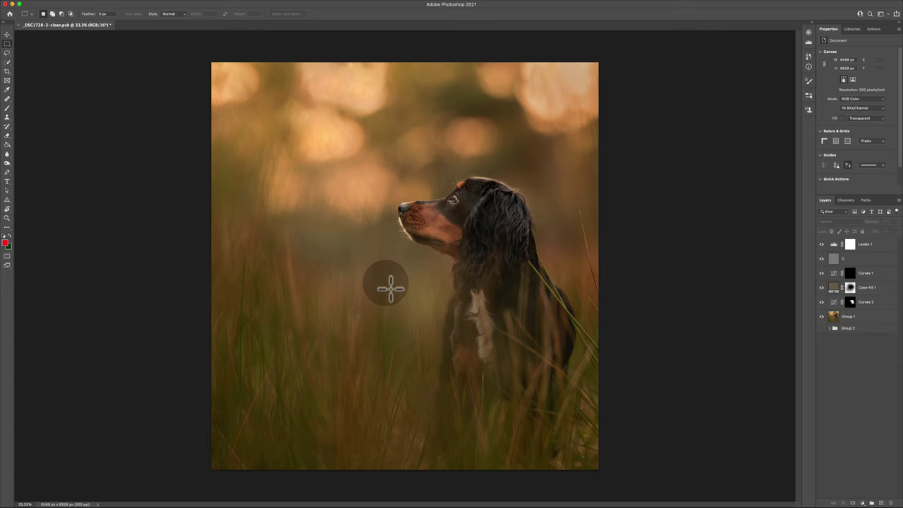
- Draw a rectangular selection over the dog's head, then deselect it with Cmd+D
{"action": "key", "text": "v"}
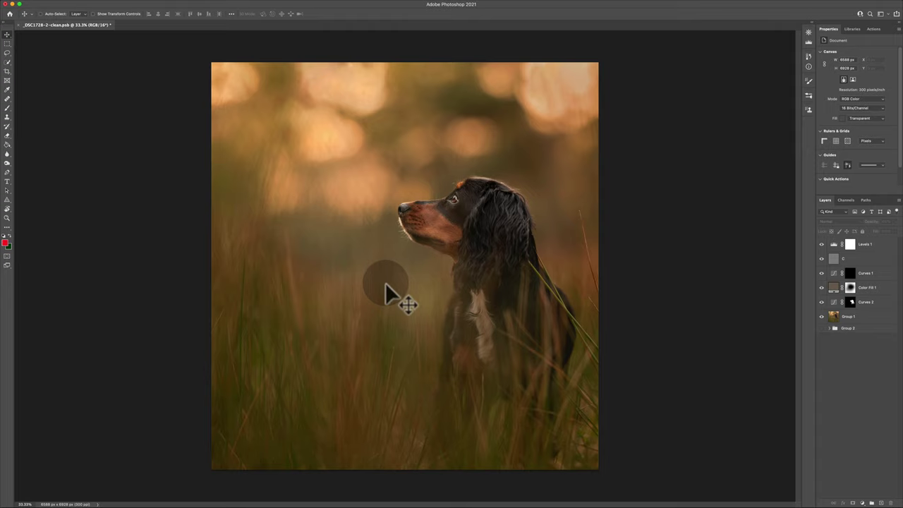
{"action": "key", "text": "m"}
{"action": "left_click_drag", "start_coordinate": [283, 118], "coordinate": [462, 281]}
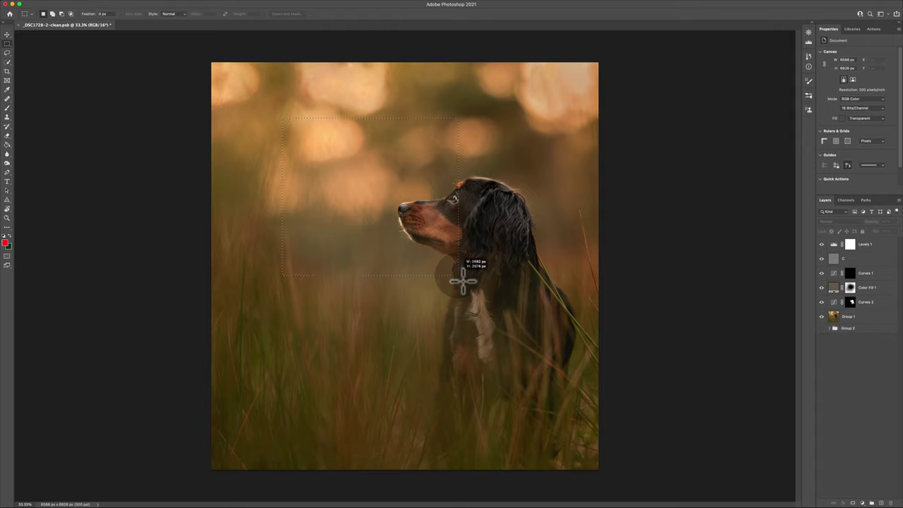
{"action": "key", "text": "super+d"}
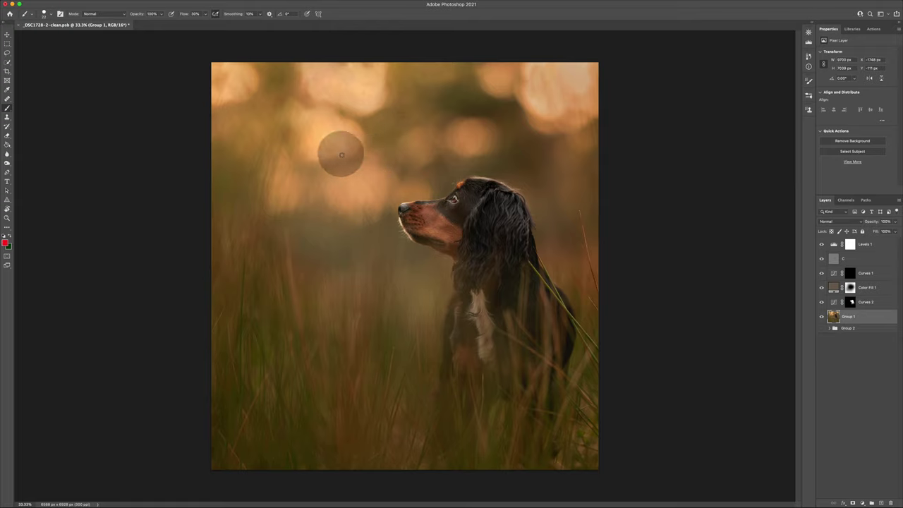
- Drag-resize the soft brush between about 1163 and 3862 px at 0% hardness, ending large
{"action": "left_click_drag", "start_coordinate": [323, 184], "coordinate": [508, 113]}
{"action": "left_click_drag", "start_coordinate": [474, 65], "coordinate": [462, 159]}
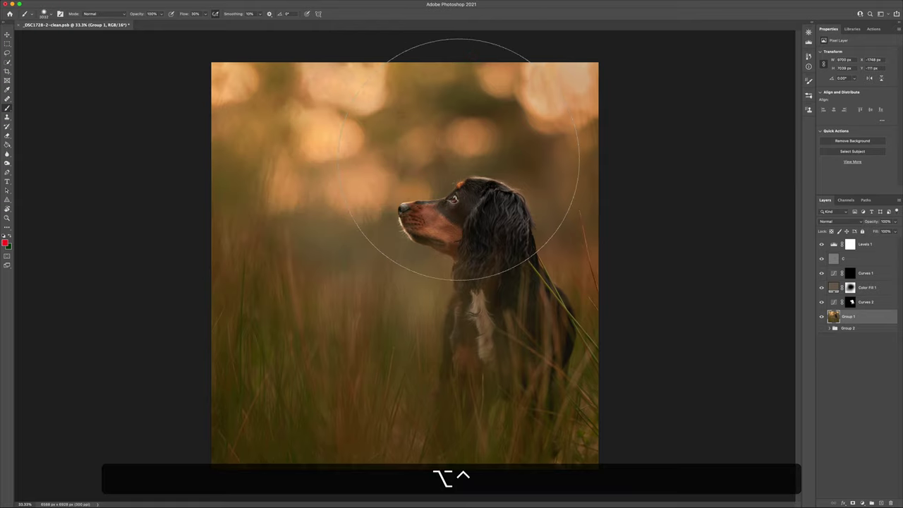
{"action": "mouse_move", "coordinate": [424, 264]}
{"action": "left_mouse_down"}
{"action": "mouse_move", "coordinate": [544, 278]}
{"action": "mouse_move", "coordinate": [395, 256]}
{"action": "mouse_move", "coordinate": [332, 66]}
{"action": "mouse_move", "coordinate": [390, 85]}
{"action": "left_mouse_up"}
{"action": "left_click_drag", "start_coordinate": [363, 201], "coordinate": [270, 199]}
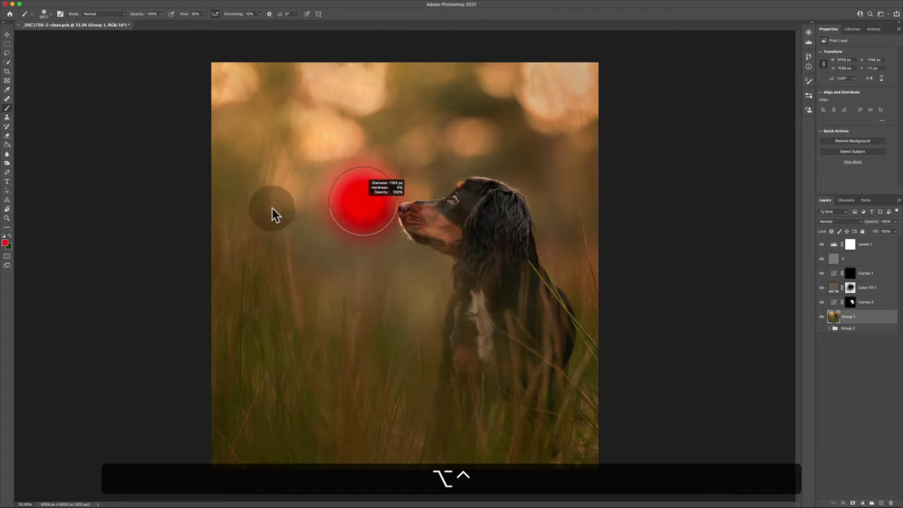
{"action": "mouse_move", "coordinate": [398, 431]}
{"action": "left_mouse_down"}
{"action": "mouse_move", "coordinate": [555, 399]}
{"action": "mouse_move", "coordinate": [501, 388]}
{"action": "mouse_move", "coordinate": [303, 7]}
{"action": "left_mouse_up"}
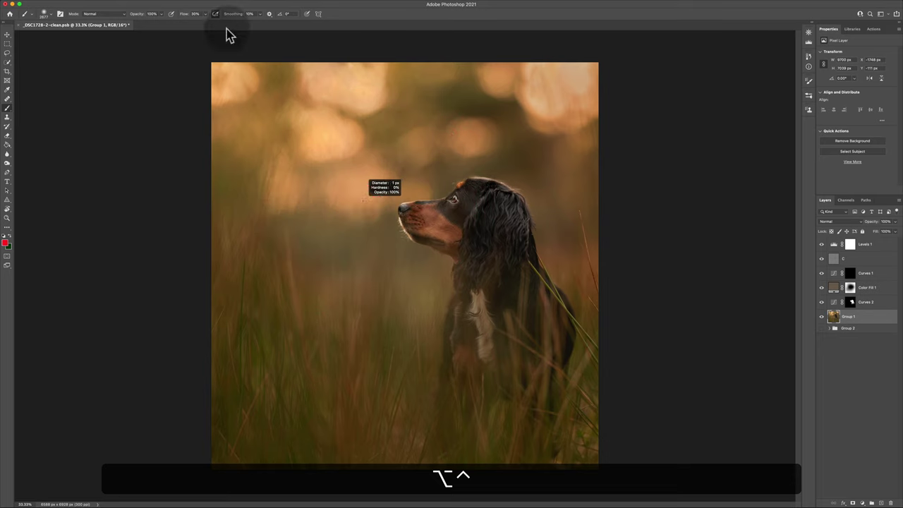
{"action": "left_click_drag", "start_coordinate": [226, 29], "coordinate": [439, 64]}
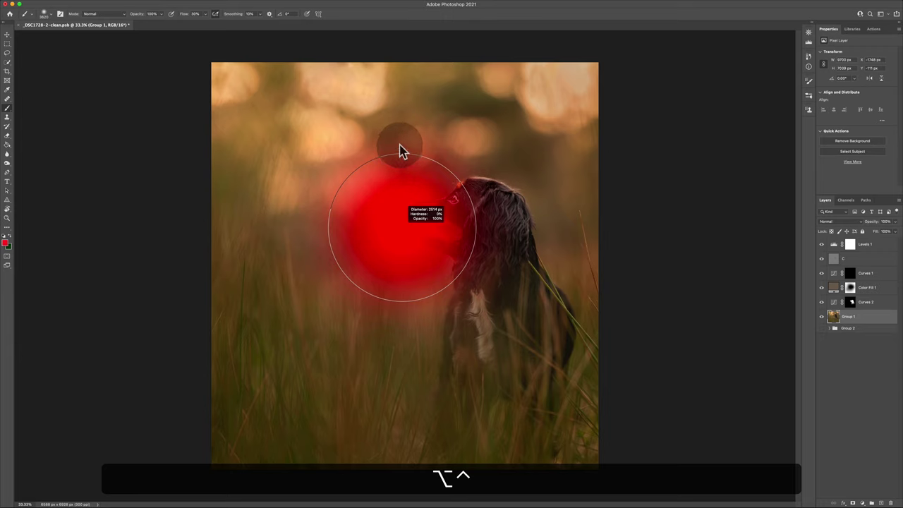
{"action": "mouse_move", "coordinate": [400, 150]}
{"action": "left_mouse_down"}
{"action": "mouse_move", "coordinate": [417, 222]}
{"action": "mouse_move", "coordinate": [522, 221]}
{"action": "mouse_move", "coordinate": [417, 218]}
{"action": "mouse_move", "coordinate": [399, 124]}
{"action": "left_mouse_up"}
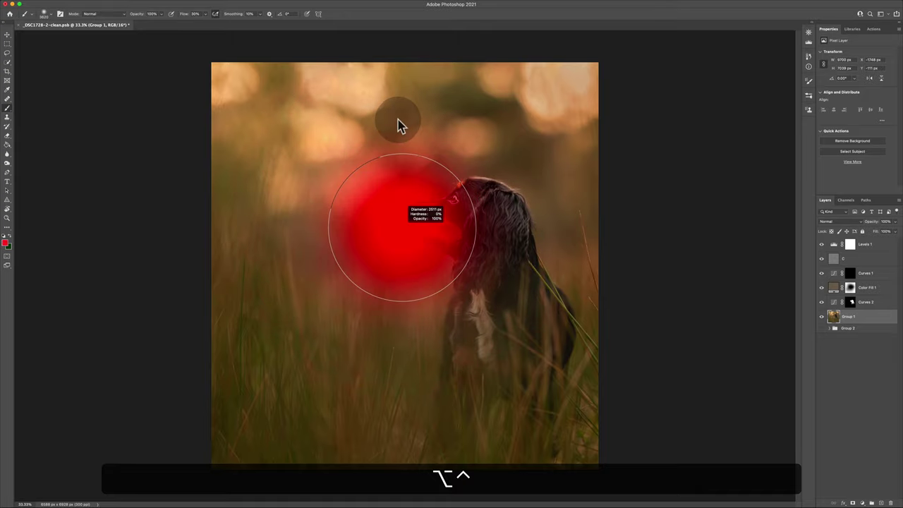
{"action": "mouse_move", "coordinate": [294, 176]}
{"action": "left_mouse_down"}
{"action": "mouse_move", "coordinate": [402, 151]}
{"action": "mouse_move", "coordinate": [413, 409]}
{"action": "mouse_move", "coordinate": [449, 252]}
{"action": "mouse_move", "coordinate": [543, 250]}
{"action": "mouse_move", "coordinate": [399, 242]}
{"action": "left_mouse_up"}
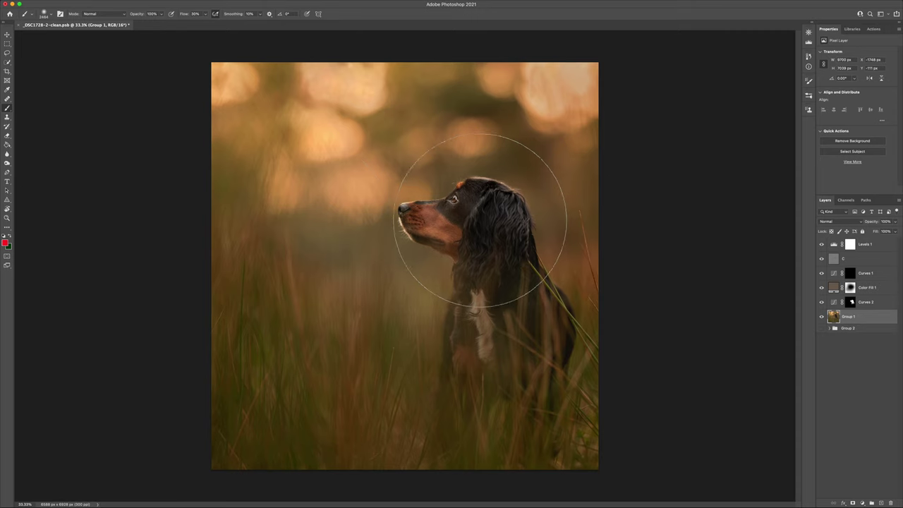
{"action": "mouse_move", "coordinate": [340, 236]}
{"action": "left_mouse_down"}
{"action": "mouse_move", "coordinate": [547, 318]}
{"action": "mouse_move", "coordinate": [433, 91]}
{"action": "mouse_move", "coordinate": [271, 53]}
{"action": "left_mouse_up"}
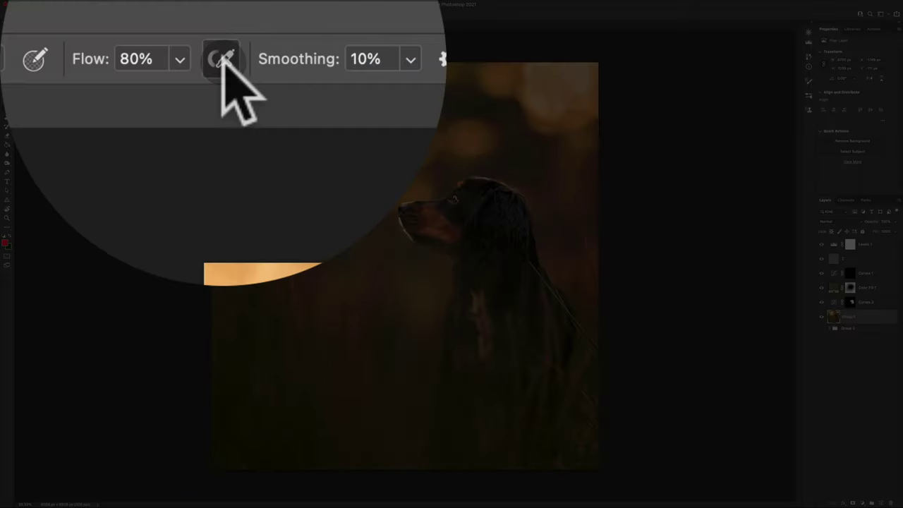
- Toggle airbrush build-up on and off, then set brush opacity to 80% and then 60%
{"action": "left_click", "coordinate": [216, 15]}
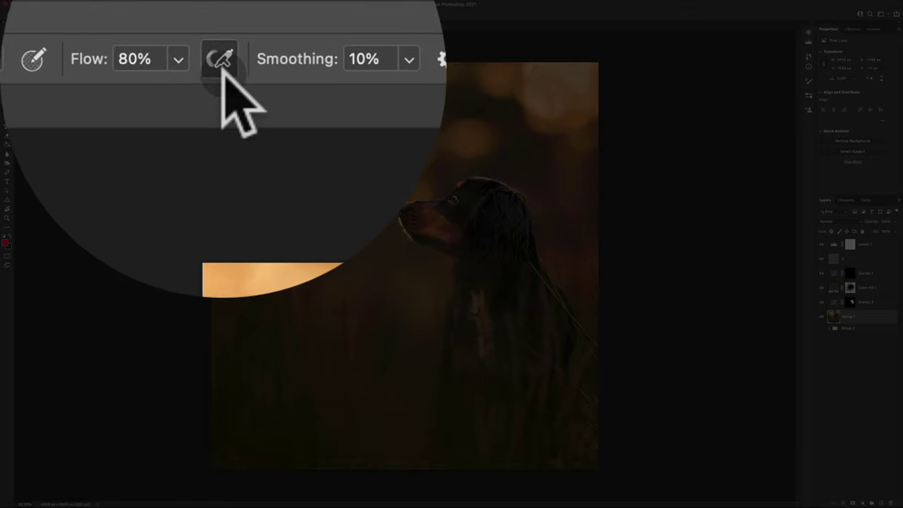
{"action": "left_click", "coordinate": [217, 18]}
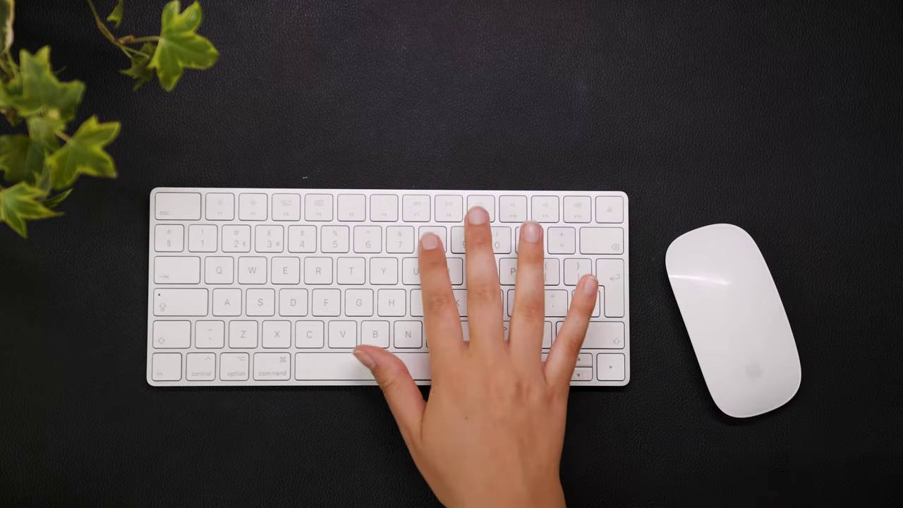
{"action": "key", "text": "8"}
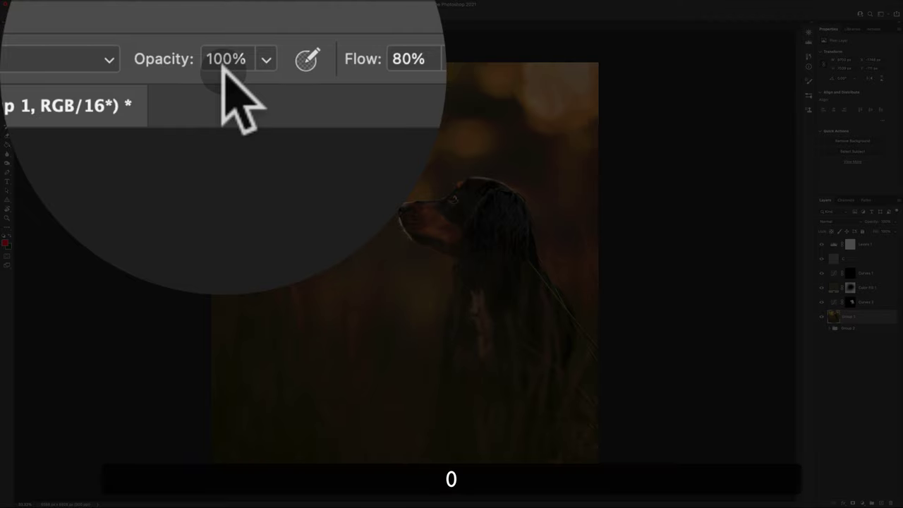
{"action": "key", "text": "6"}
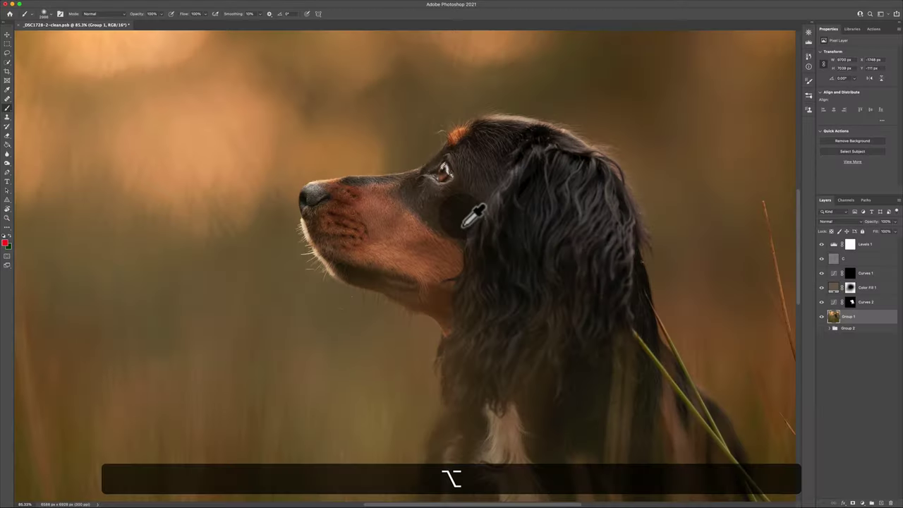
{"action": "scroll", "coordinate": [463, 226], "scroll_direction": "up", "scroll_amount": 5}
{"action": "scroll", "coordinate": [472, 216], "scroll_direction": "down", "scroll_amount": 8}
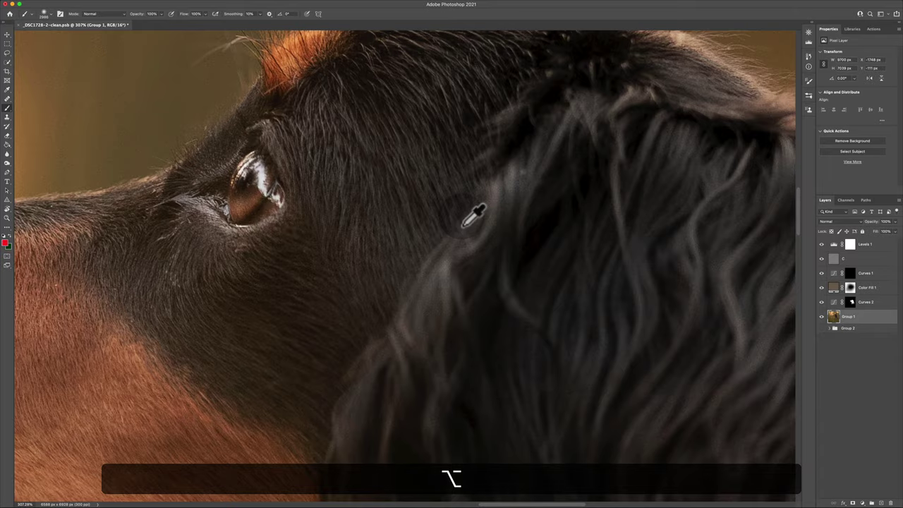
{"action": "scroll", "coordinate": [464, 201], "scroll_direction": "down", "scroll_amount": 8}
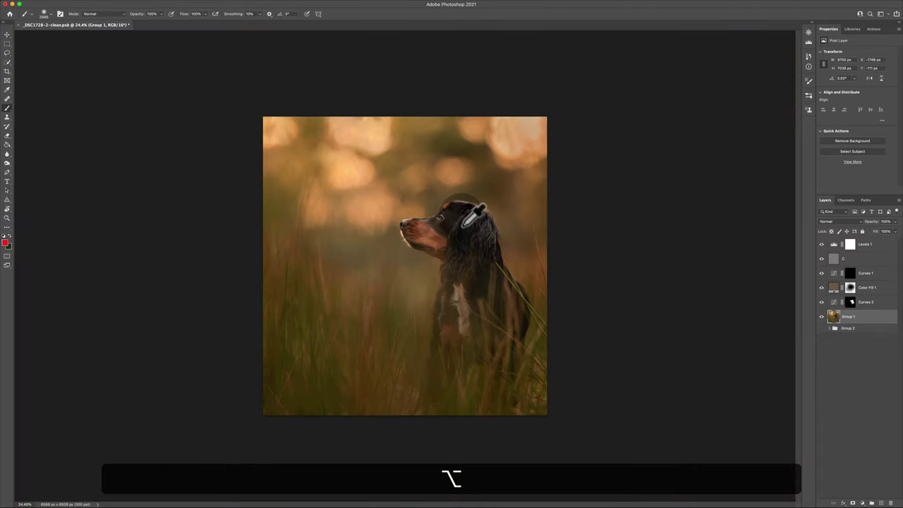
{"action": "scroll", "coordinate": [434, 210], "scroll_direction": "up", "scroll_amount": 5}
{"action": "scroll", "coordinate": [433, 209], "scroll_direction": "down", "scroll_amount": 10}
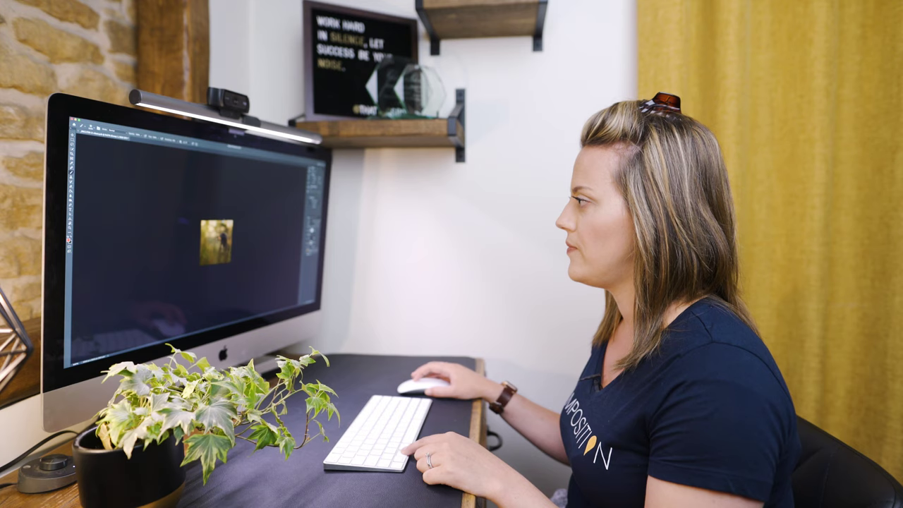
{"action": "scroll", "coordinate": [433, 210], "scroll_direction": "up", "scroll_amount": 5}
{"action": "scroll", "coordinate": [434, 210], "scroll_direction": "down", "scroll_amount": 5}
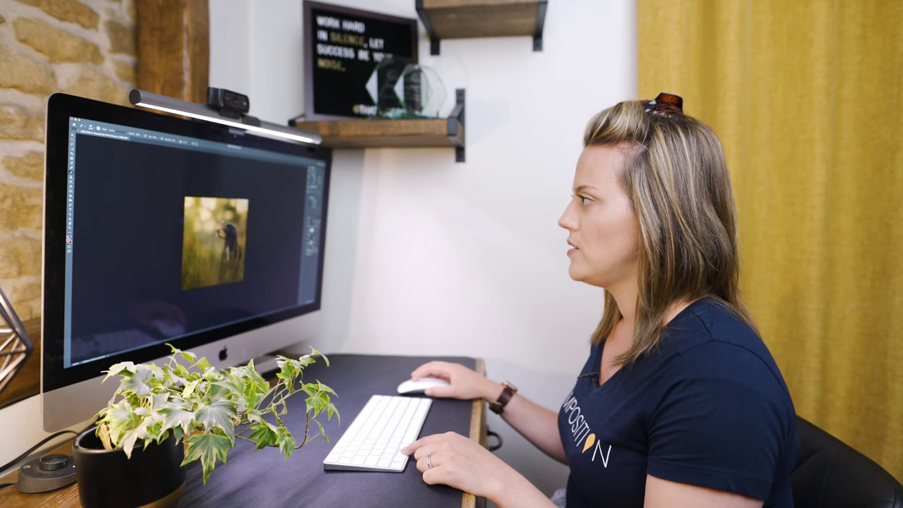
{"action": "scroll", "coordinate": [434, 210], "scroll_direction": "up", "scroll_amount": 5}
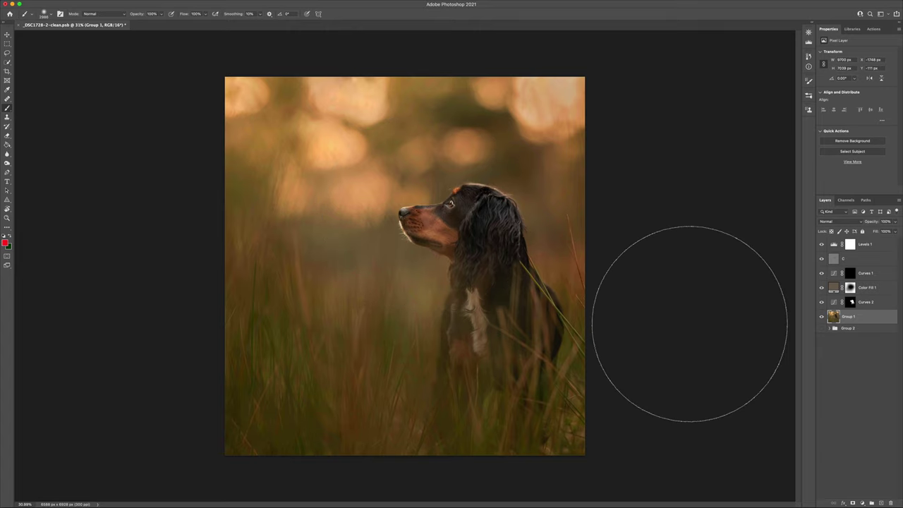
{"action": "key", "text": "alt"}
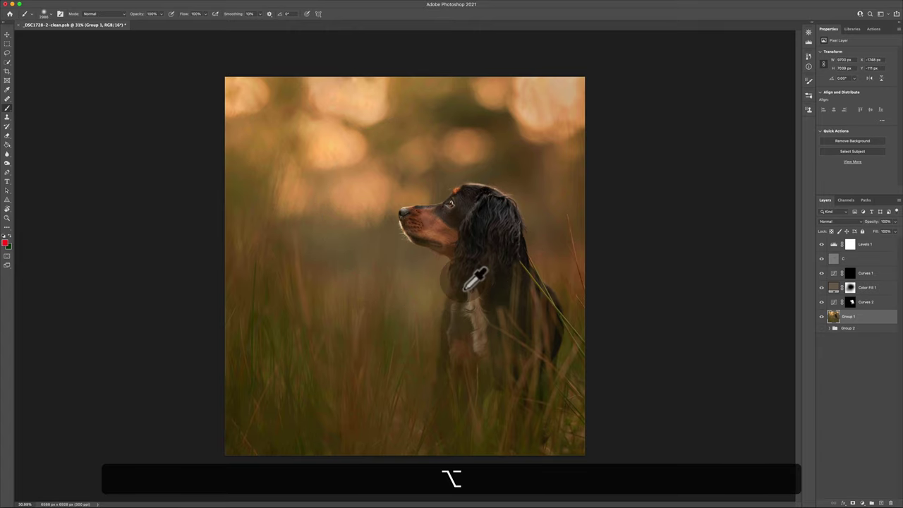
{"action": "scroll", "coordinate": [465, 285], "scroll_direction": "up", "scroll_amount": 2}
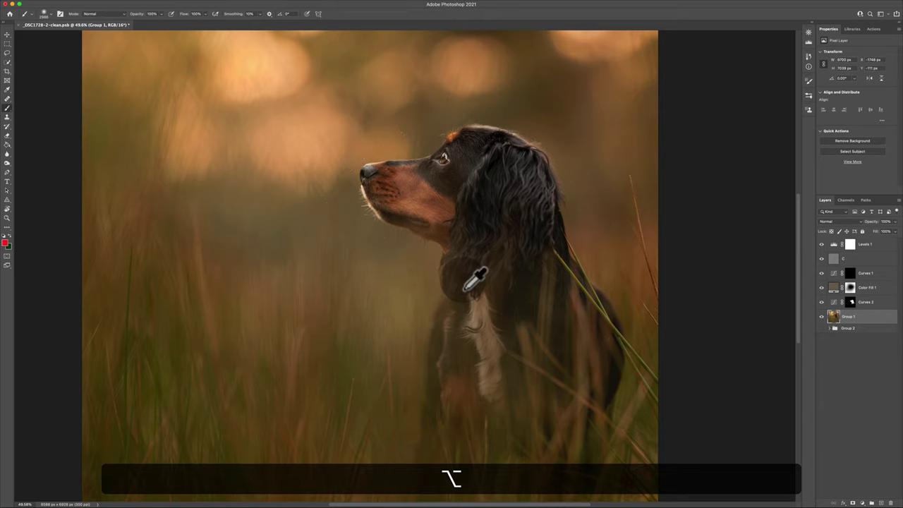
{"action": "scroll", "coordinate": [475, 302], "scroll_direction": "down", "scroll_amount": 2}
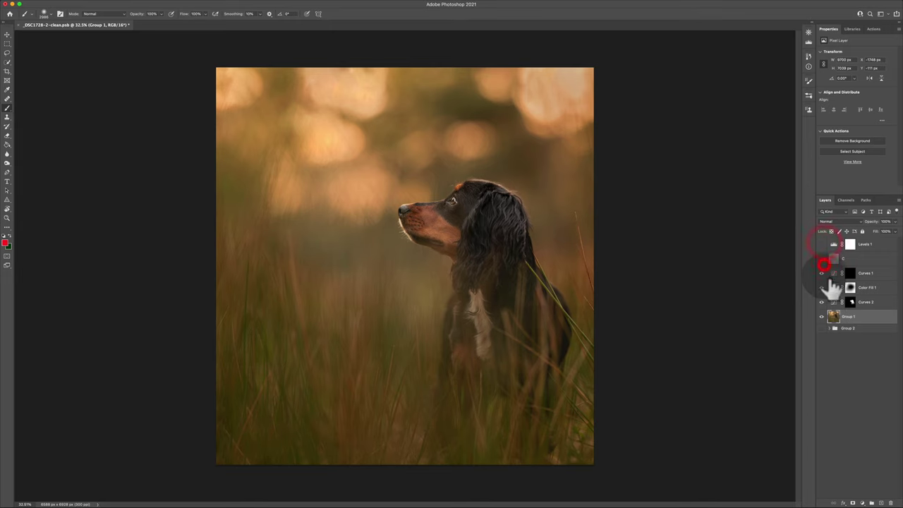
- Hide the adjustment layers leaving Group 1 visible, and preview then exit the Curves 2 mask
{"action": "mouse_move", "coordinate": [824, 275]}
{"action": "left_mouse_down"}
{"action": "mouse_move", "coordinate": [820, 289]}
{"action": "mouse_move", "coordinate": [830, 264]}
{"action": "left_mouse_up"}
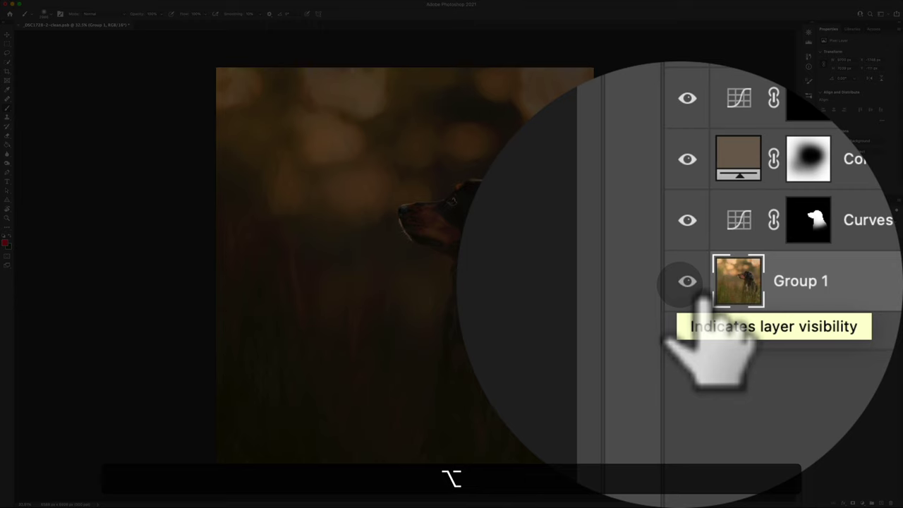
{"action": "left_click", "coordinate": [688, 282], "text": "alt"}
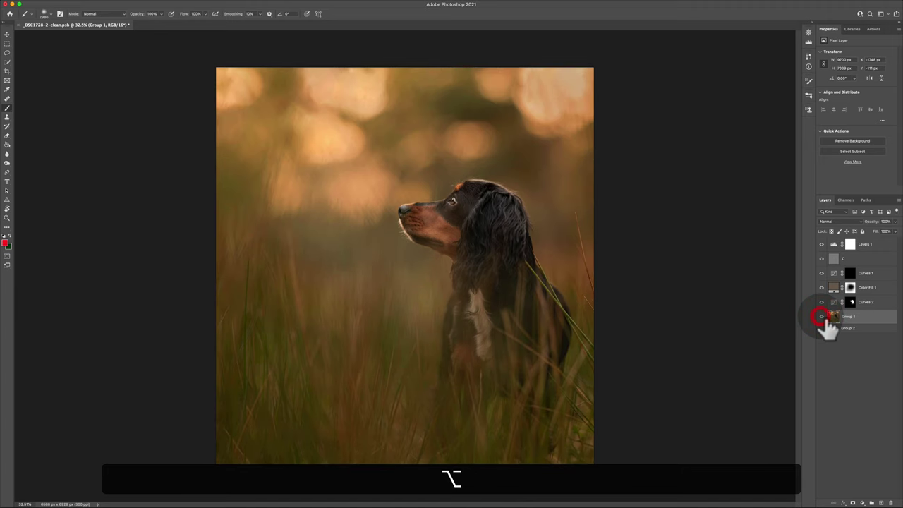
{"action": "left_click", "coordinate": [822, 317], "text": "alt"}
{"action": "left_click", "coordinate": [823, 316], "text": "alt"}
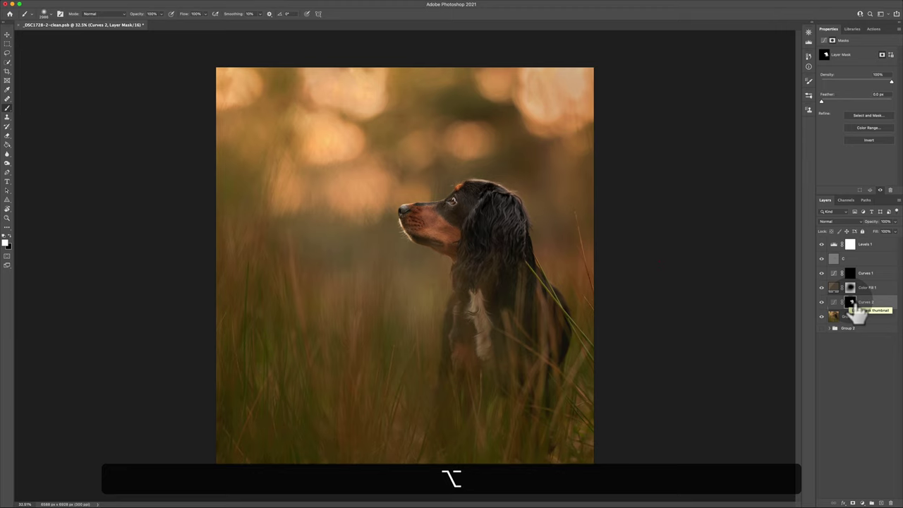
{"action": "left_click", "coordinate": [851, 302], "text": "alt"}
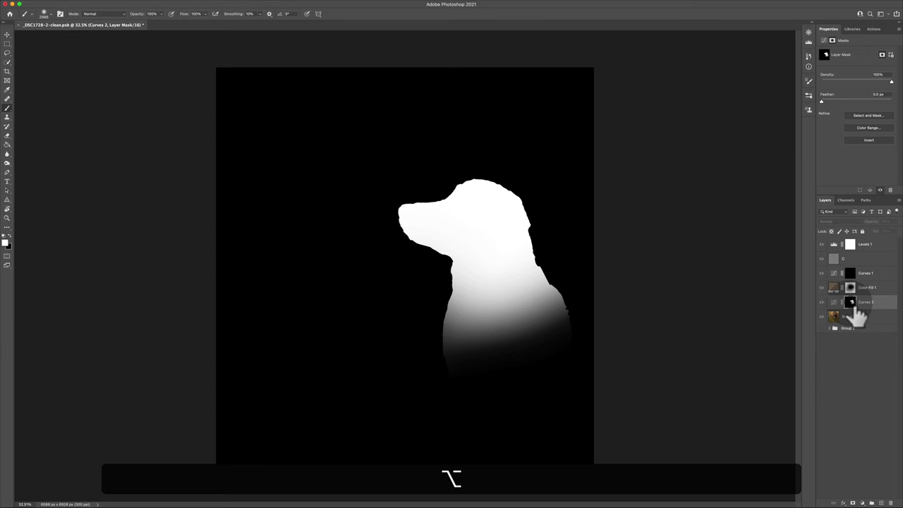
{"action": "left_click", "coordinate": [851, 302], "text": "alt"}
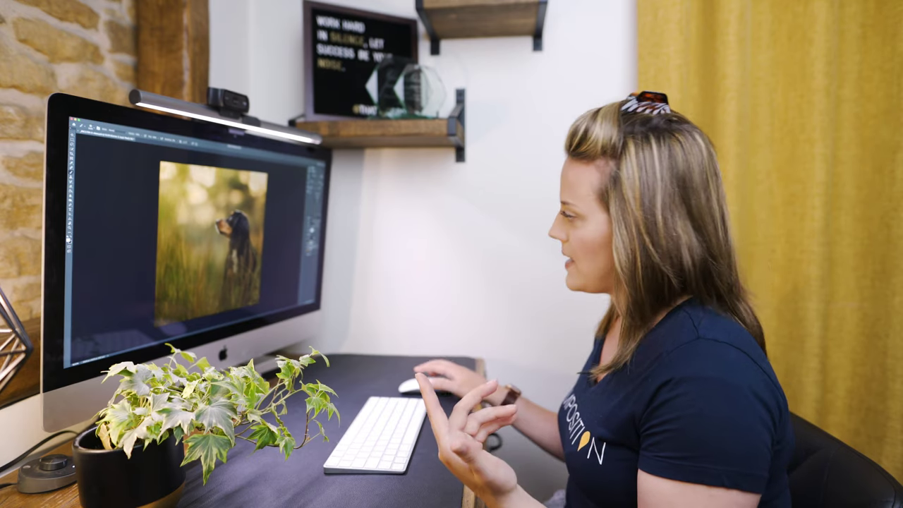